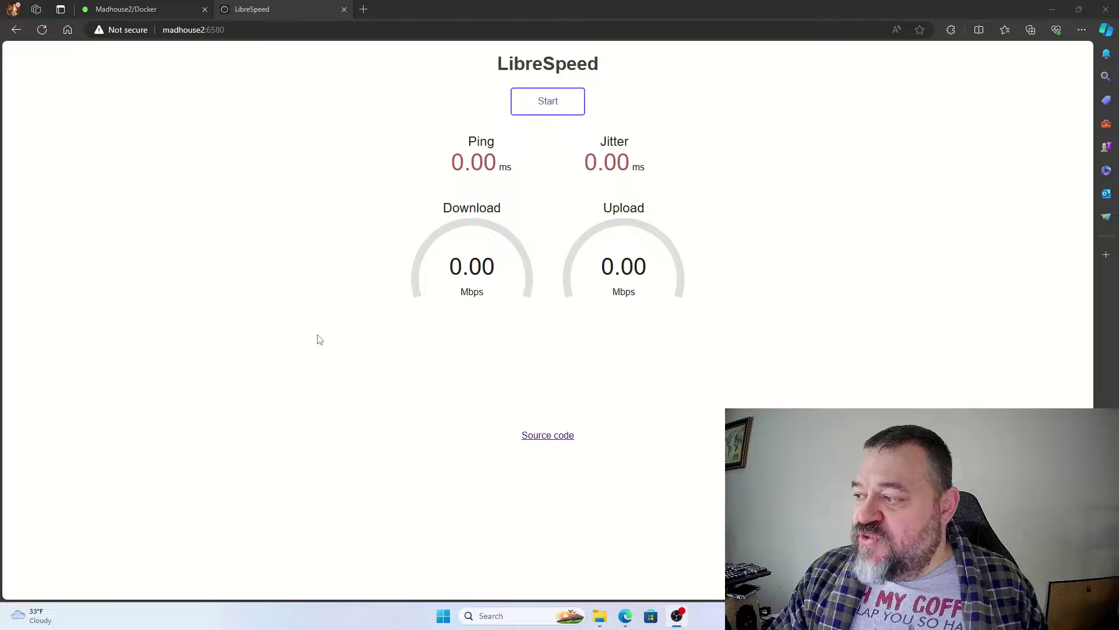
Step: Run a LibreSpeed test to 732 Mbps down and 149 Mbps up, then open the Unraid dashboard
{"action": "left_click", "coordinate": [535, 112]}
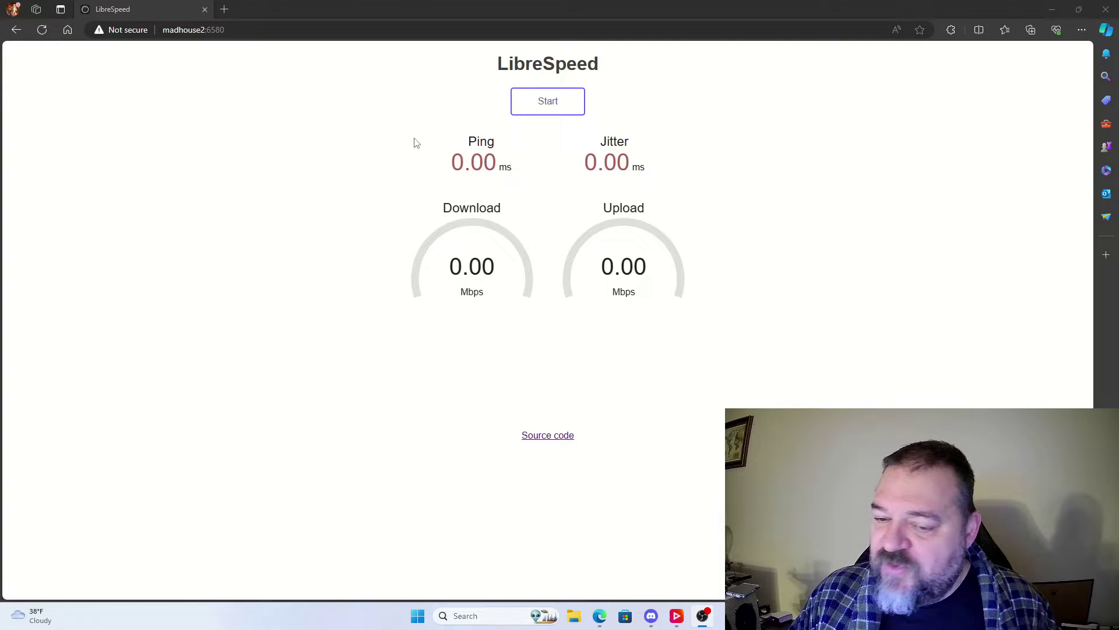
{"action": "left_click", "coordinate": [543, 105]}
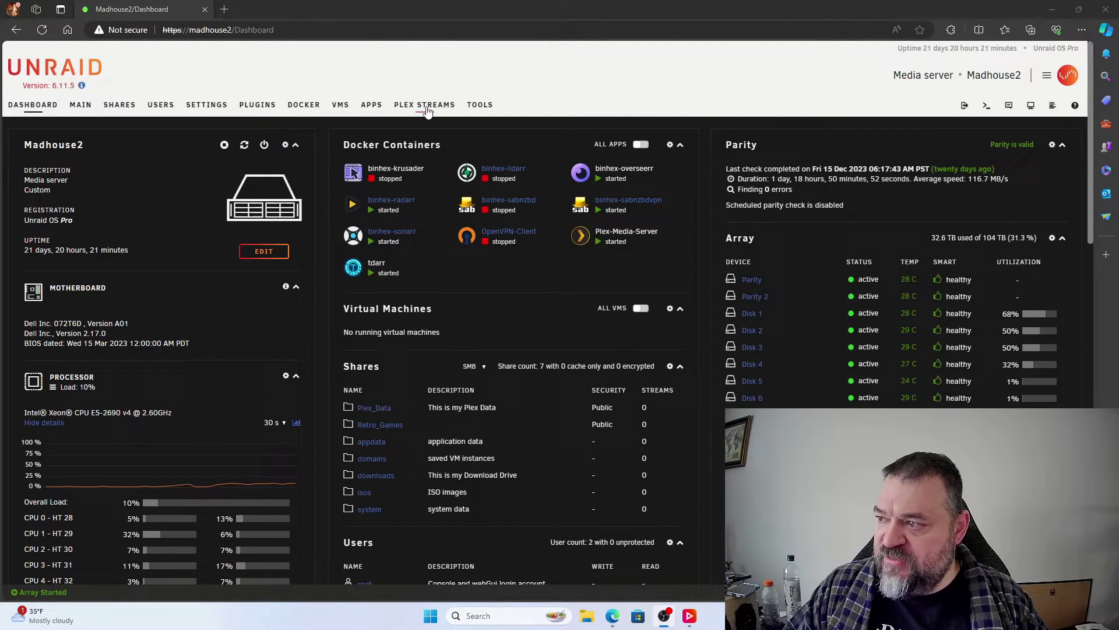
Step: Search Apps for 'speedtest' and choose Install from the speedtest card's Actions menu
{"action": "left_click", "coordinate": [371, 105]}
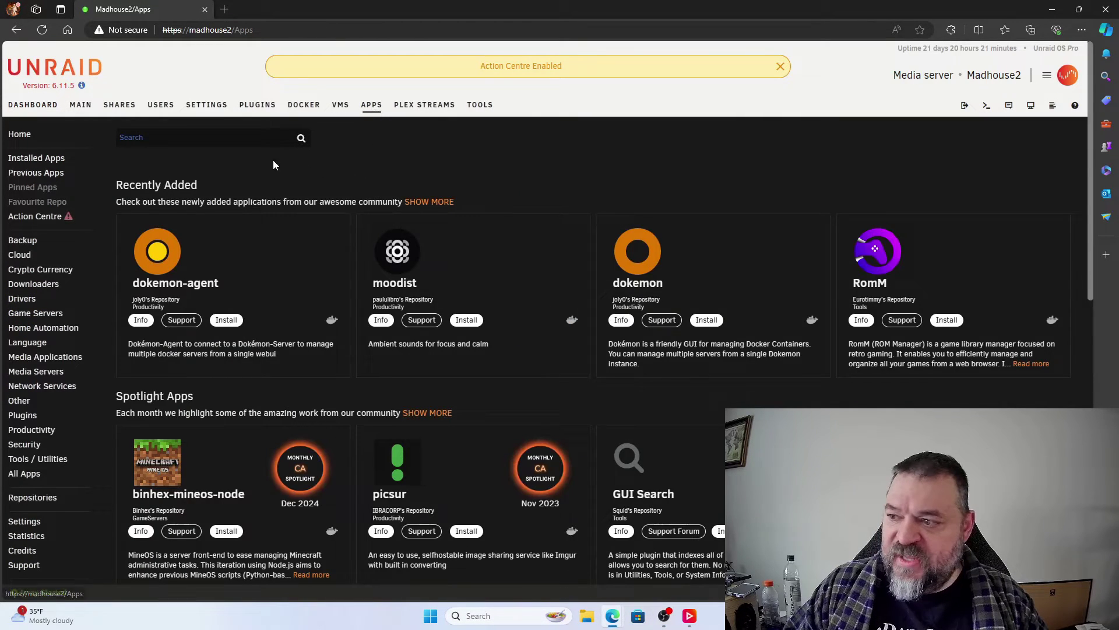
{"action": "left_click", "coordinate": [182, 137]}
{"action": "type", "text": "d"}
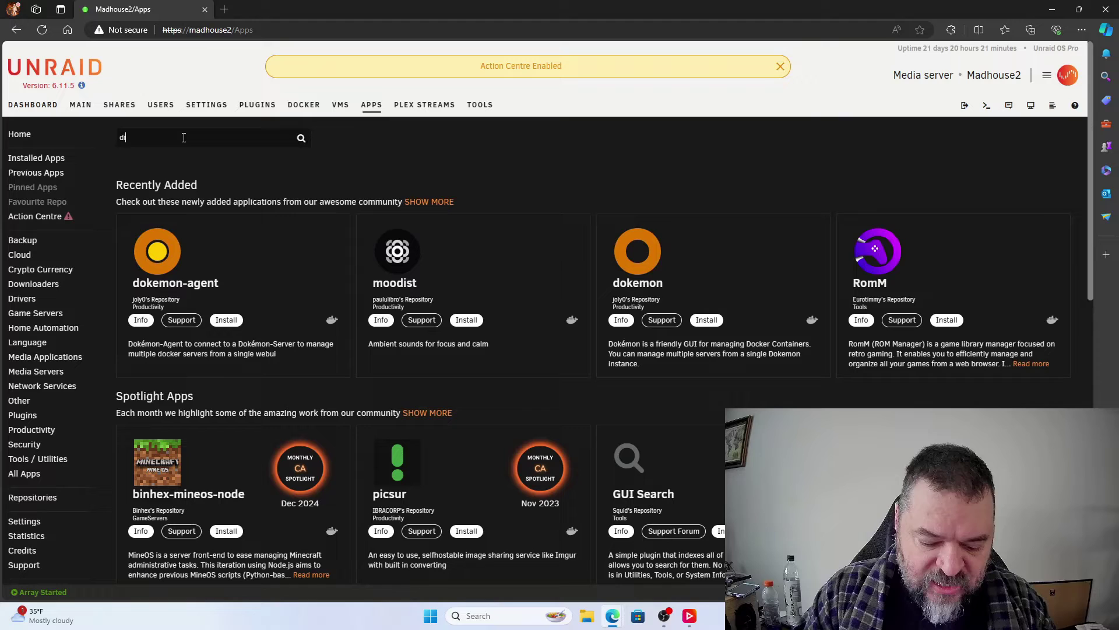
{"action": "key", "text": "BackSpace"}
{"action": "type", "text": "spe"}
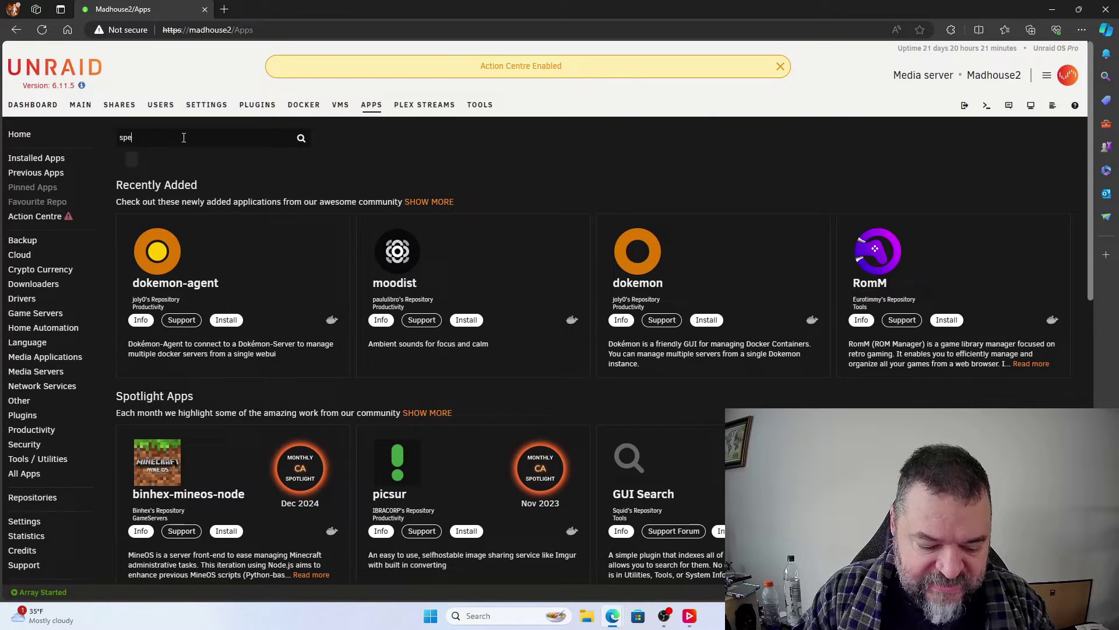
{"action": "type", "text": "edte"}
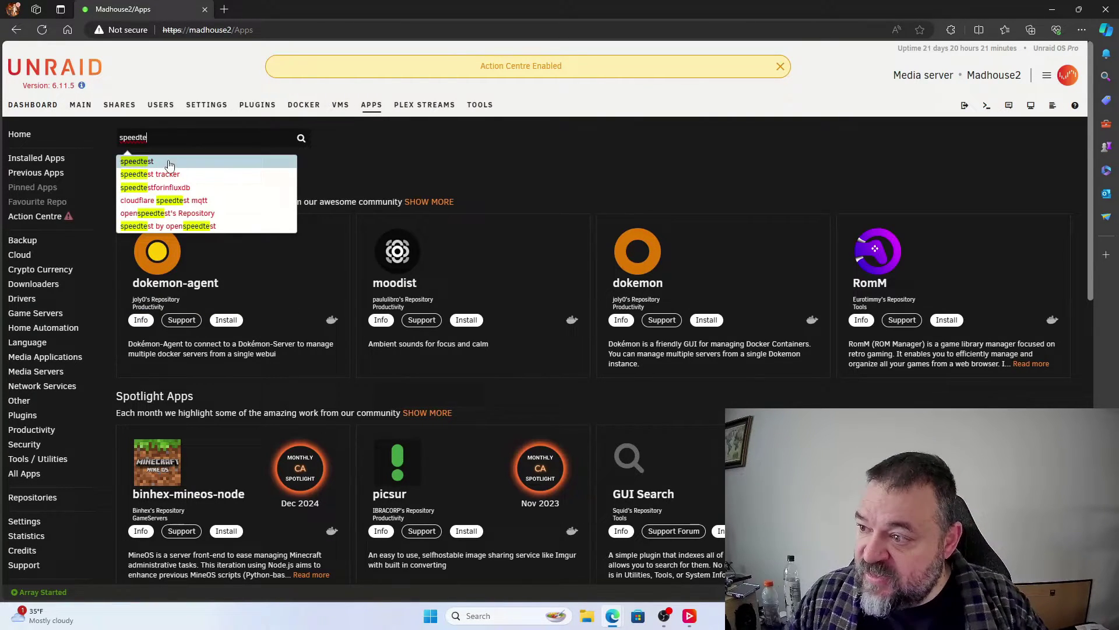
{"action": "left_click", "coordinate": [162, 161]}
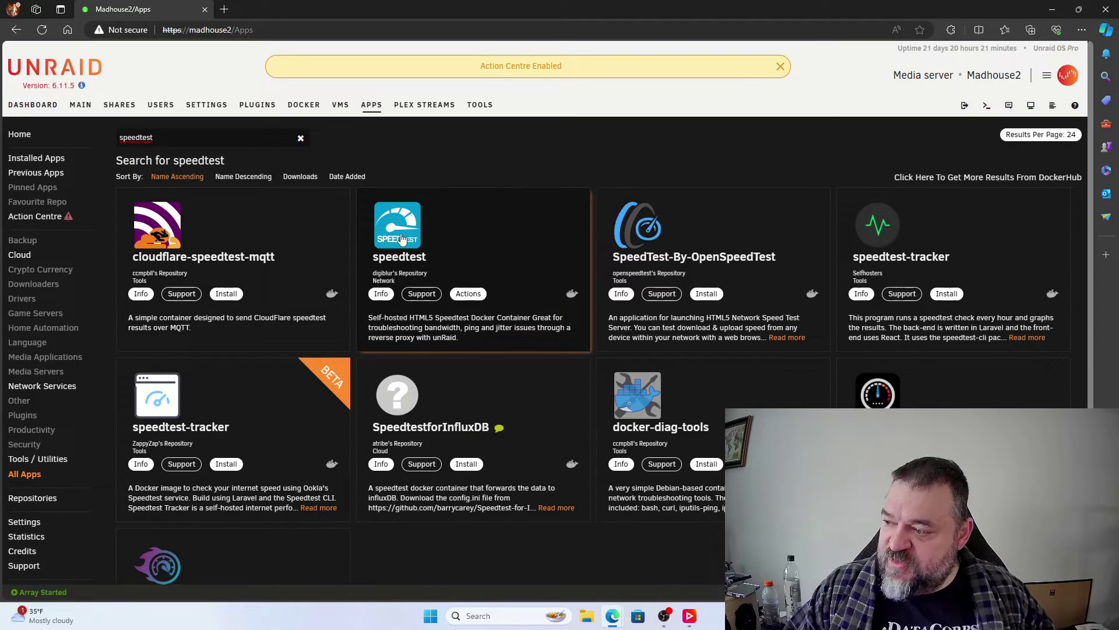
{"action": "left_click", "coordinate": [476, 295]}
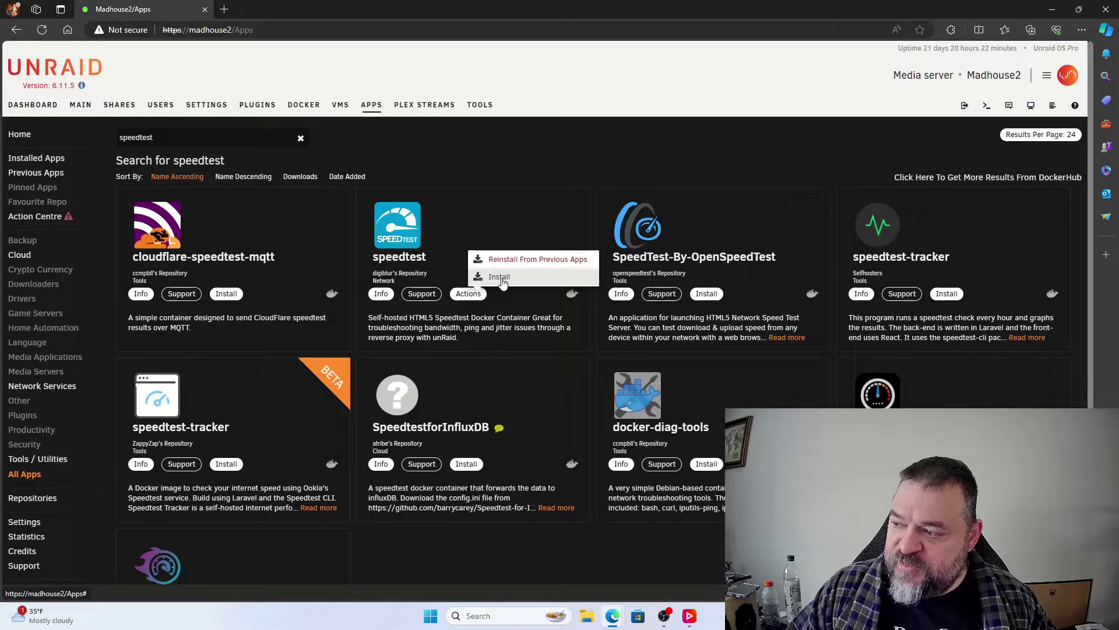
{"action": "left_click", "coordinate": [500, 278]}
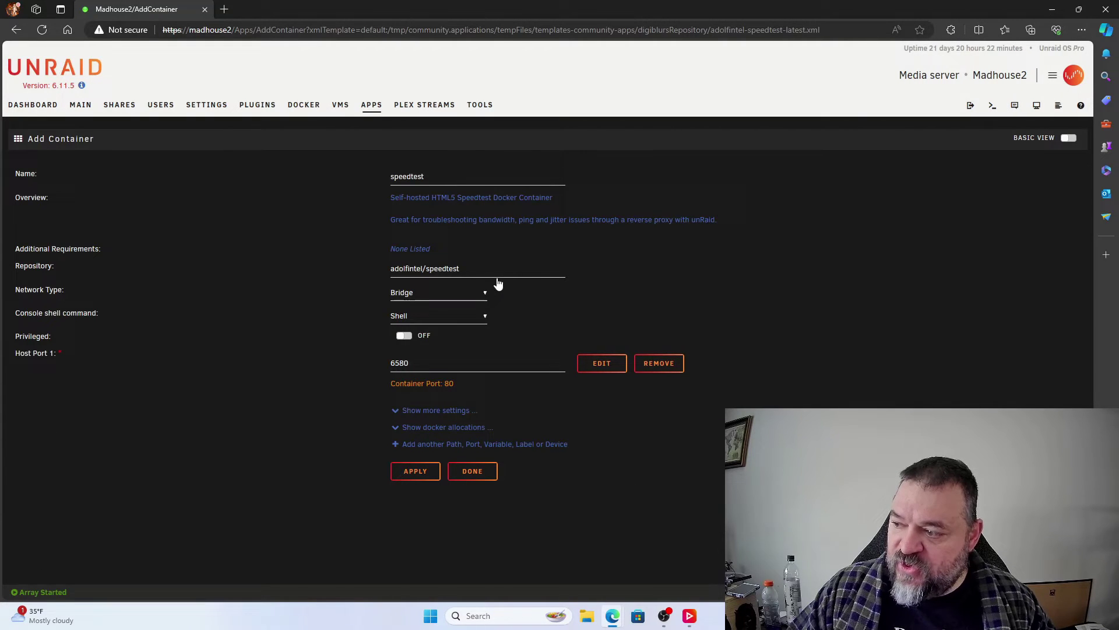
Step: Apply the default Add Container settings, let the image pull and start, then finish with Done
{"action": "left_click", "coordinate": [403, 474]}
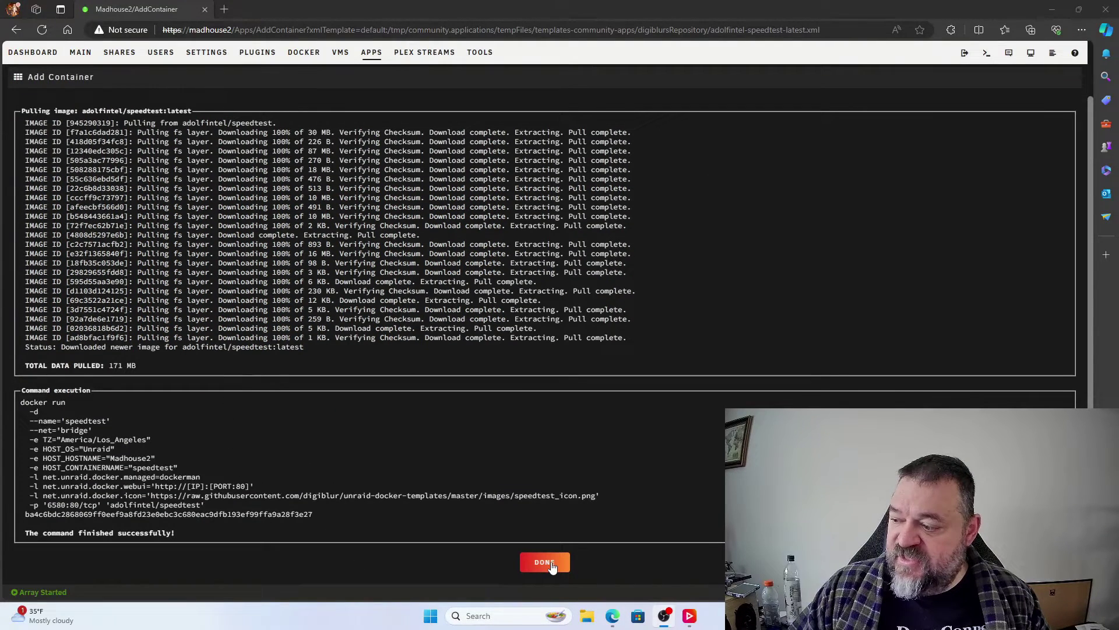
{"action": "left_click", "coordinate": [550, 568]}
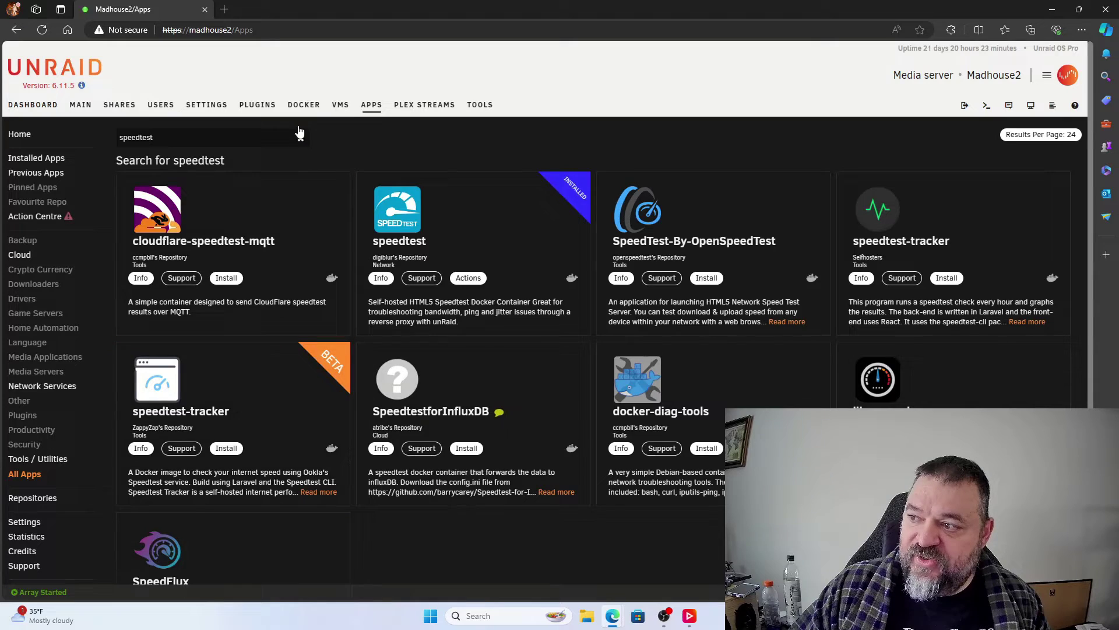
Step: Launch the speedtest container's WebUI from its icon in the Docker container list
{"action": "left_click", "coordinate": [303, 105]}
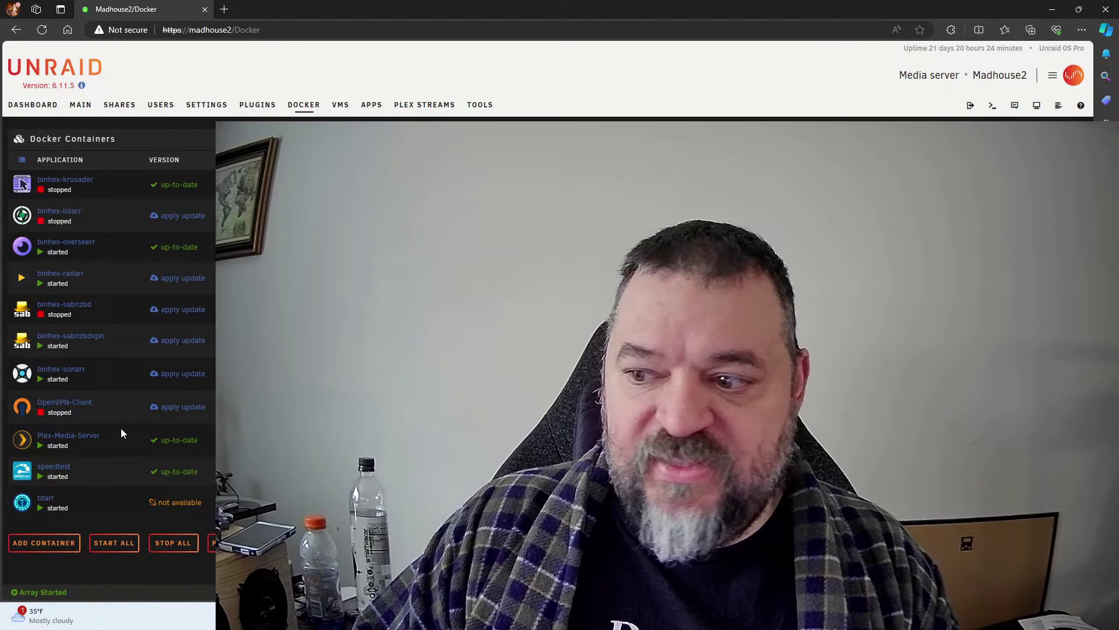
{"action": "left_click", "coordinate": [24, 479]}
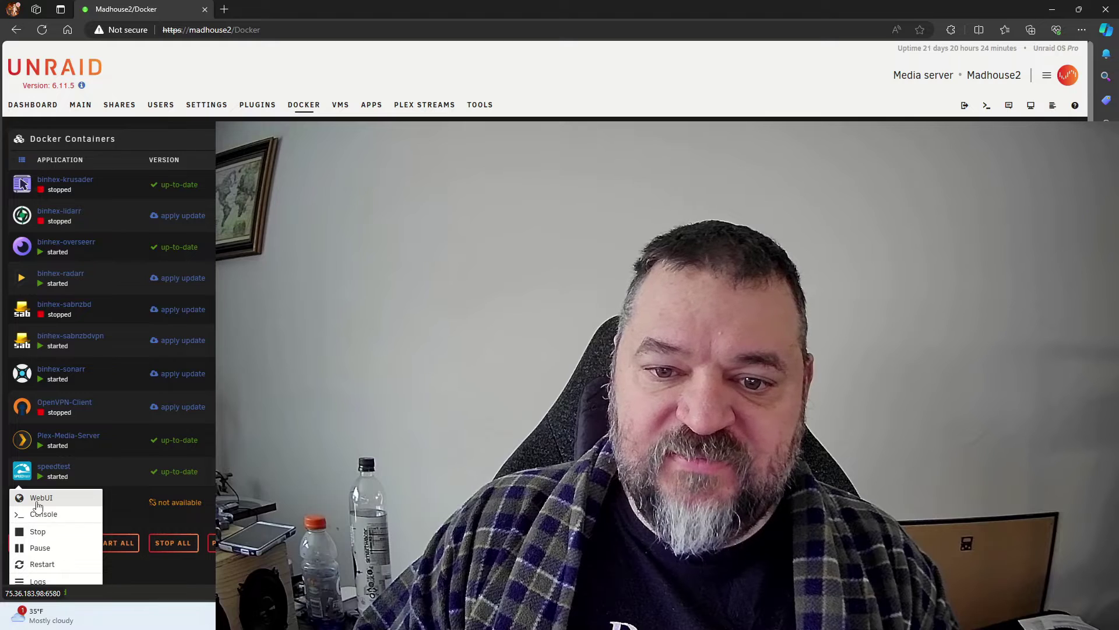
{"action": "left_click", "coordinate": [38, 499]}
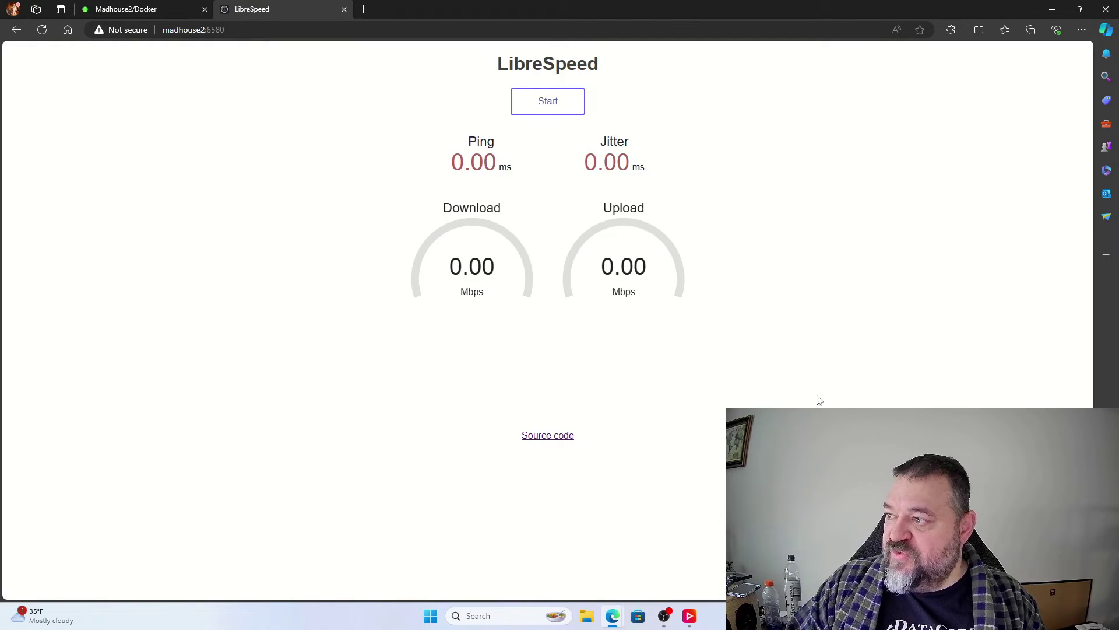
Step: Start the LibreSpeed test, reaching 1.50 ms ping, 728 Mbps download and 153 Mbps upload
{"action": "left_click", "coordinate": [548, 103]}
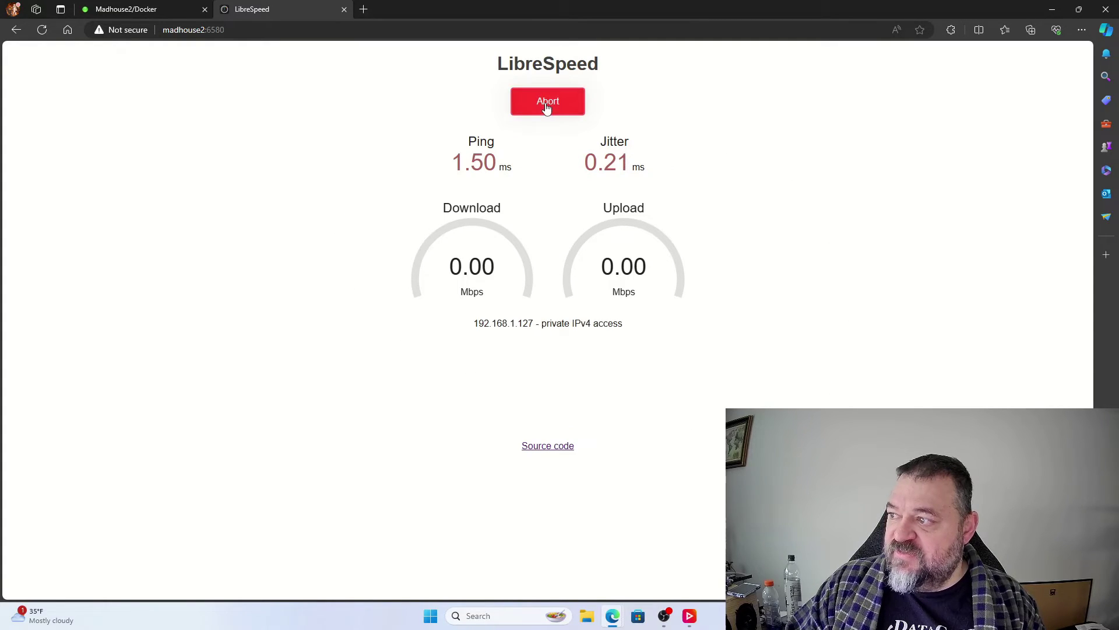